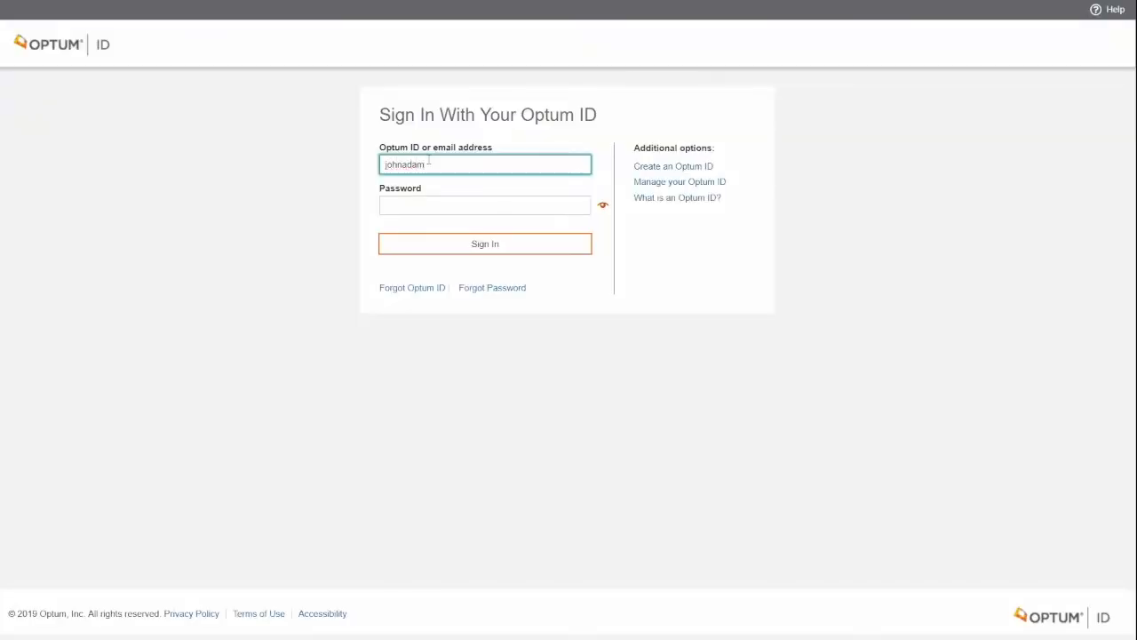
Step: Sign in to Intelligent EDI with the Optum ID and password
key(Tab)
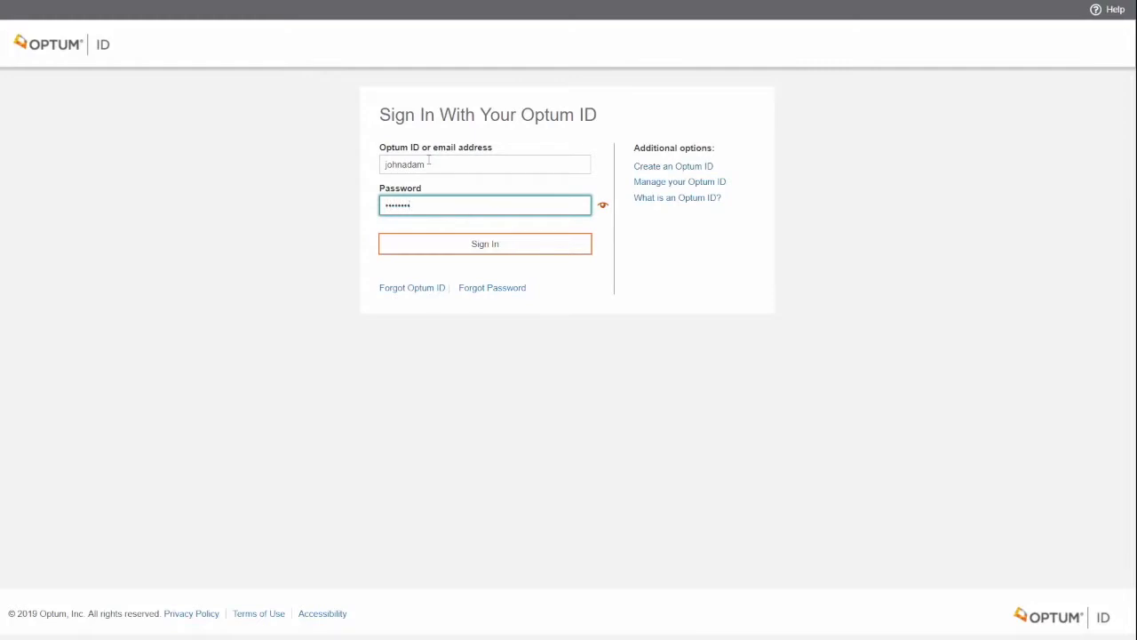
click(466, 243)
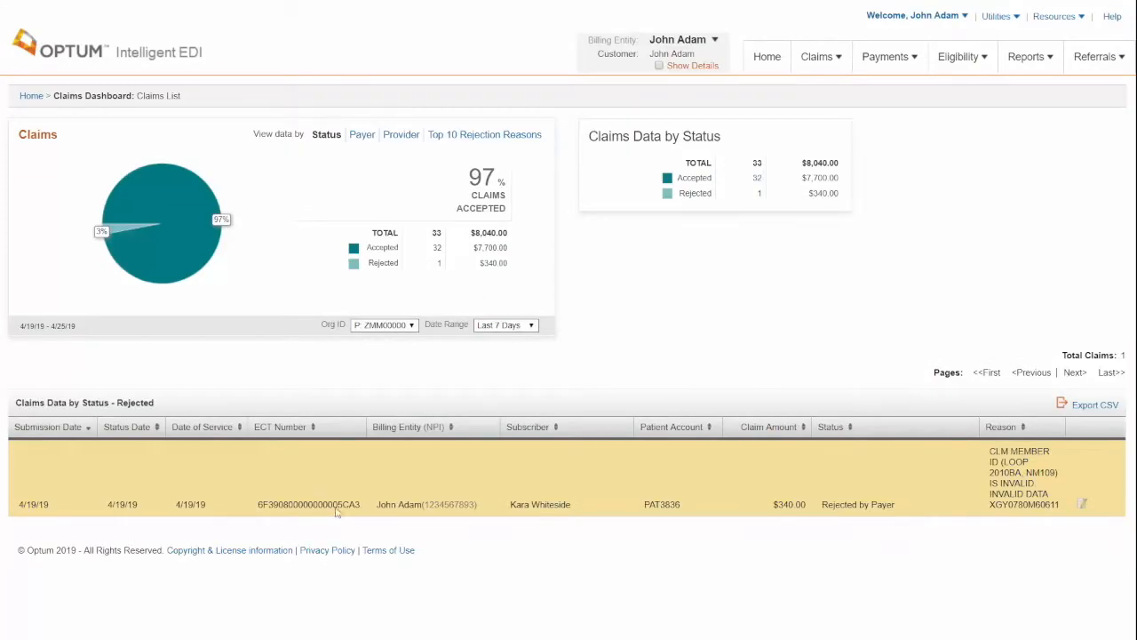
Step: Bring up the Claims menu of claim tasks from the dashboard
click(821, 56)
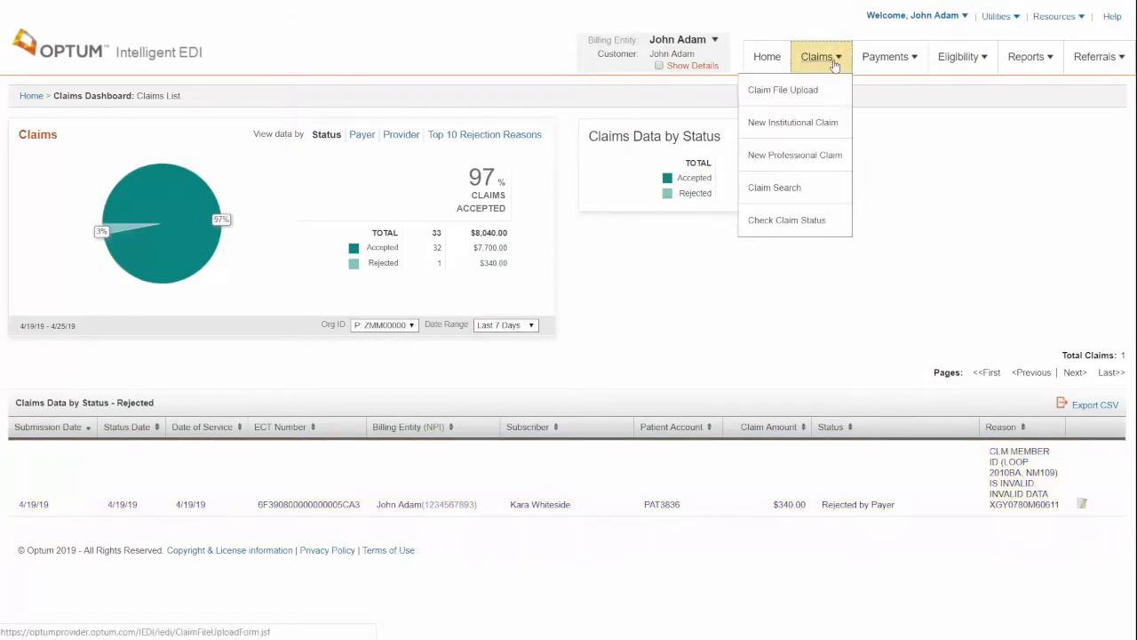
Step: Go to Claim Search and switch from ECT number lookup to Advanced Search
click(776, 192)
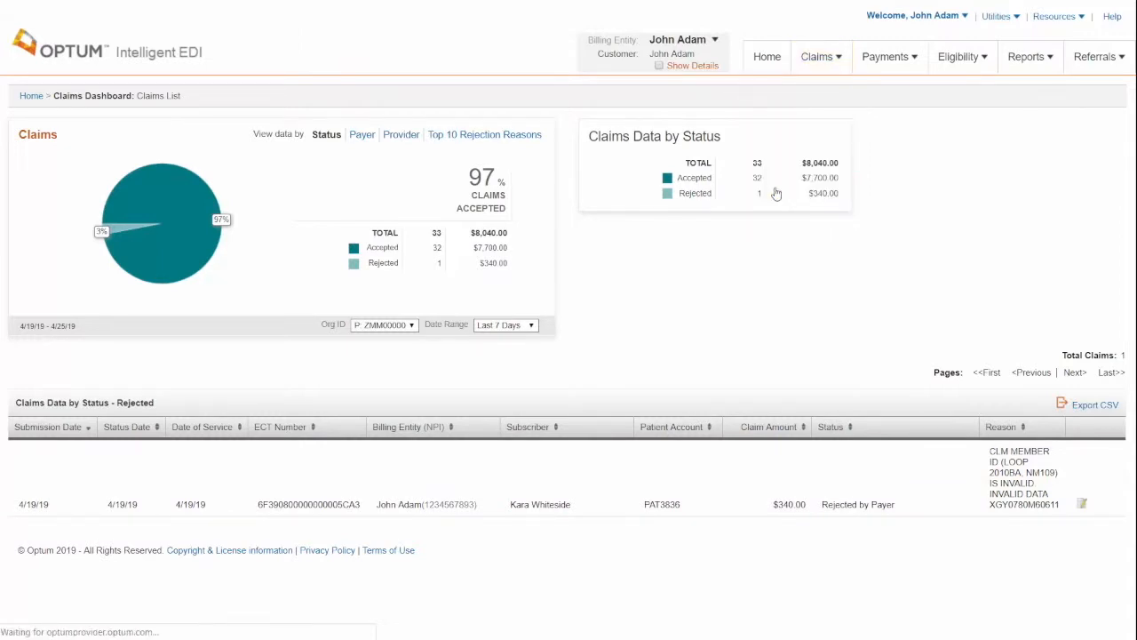
click(203, 323)
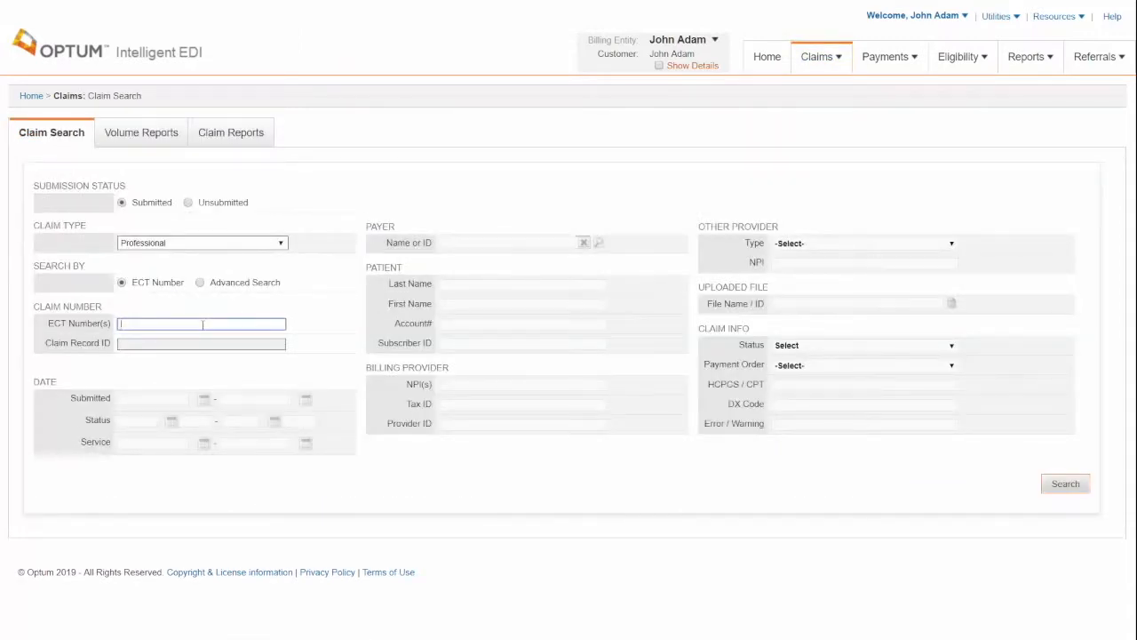
click(200, 282)
Step: Set the service date range to 04/01/2019 through 04/25/2019
click(202, 441)
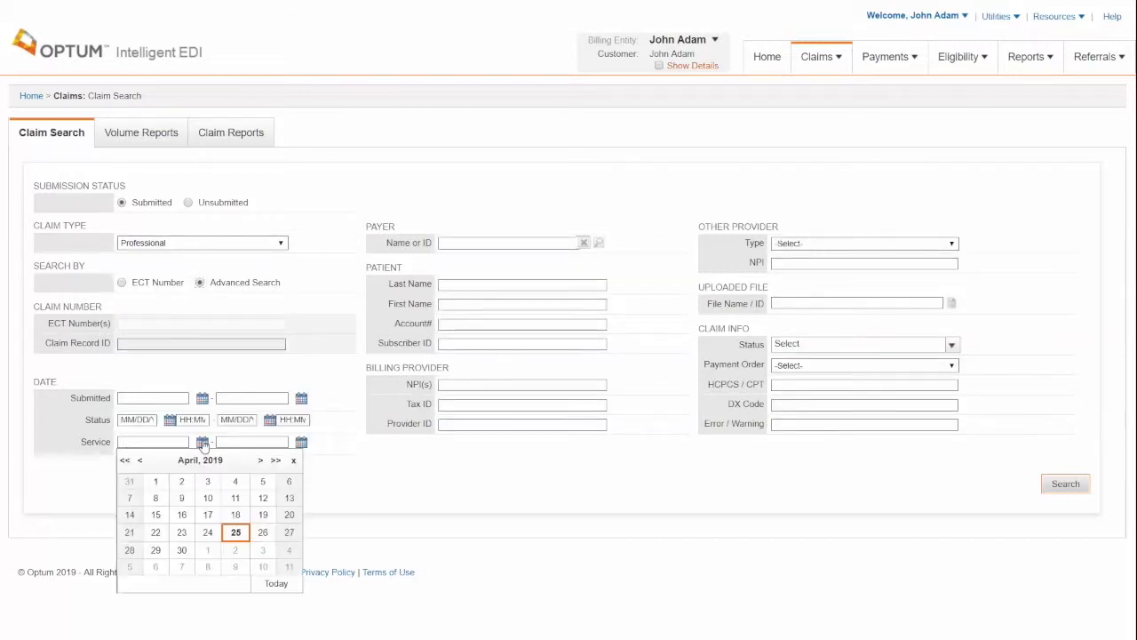
click(156, 481)
click(301, 442)
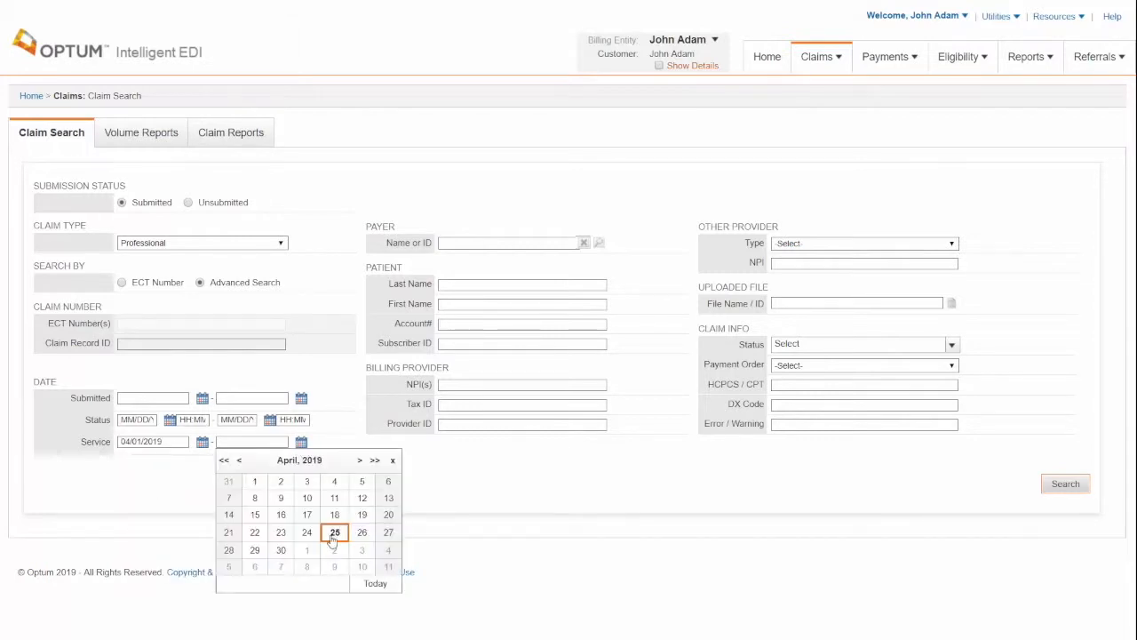
click(334, 532)
Step: Limit status to Rejected (All) and run the search, returning two rejected claims
click(951, 344)
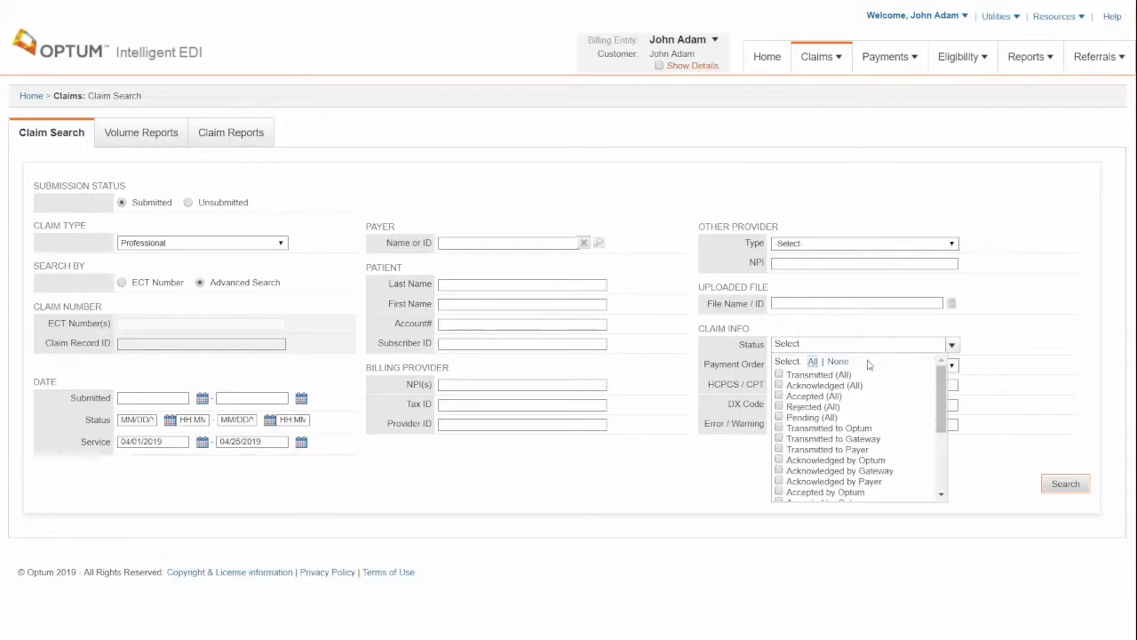
click(779, 407)
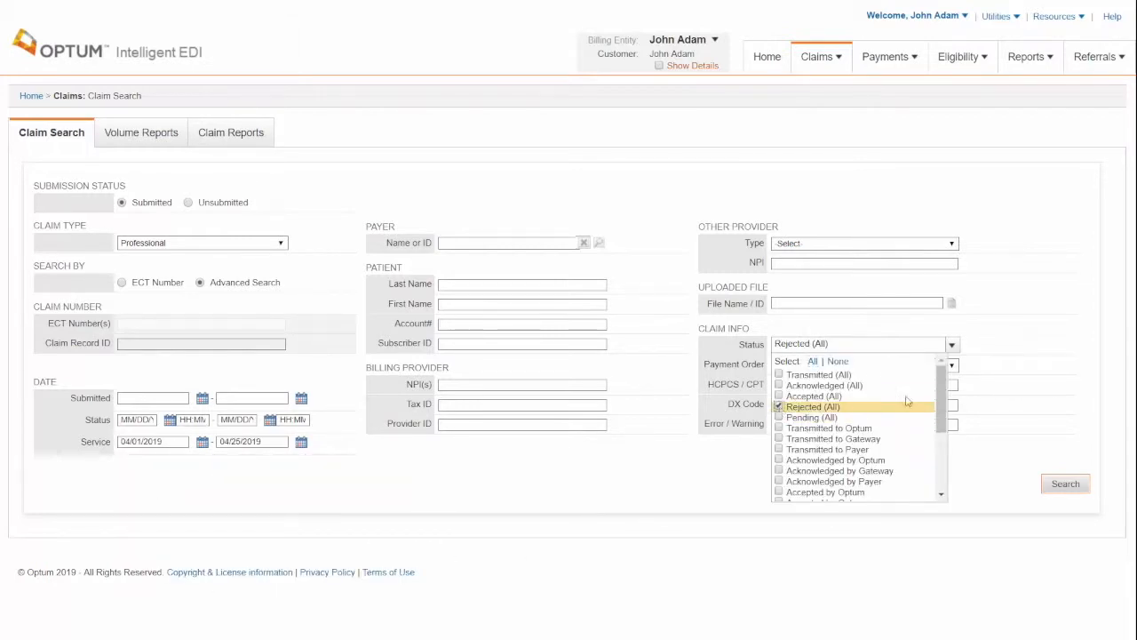
click(1008, 467)
click(1064, 483)
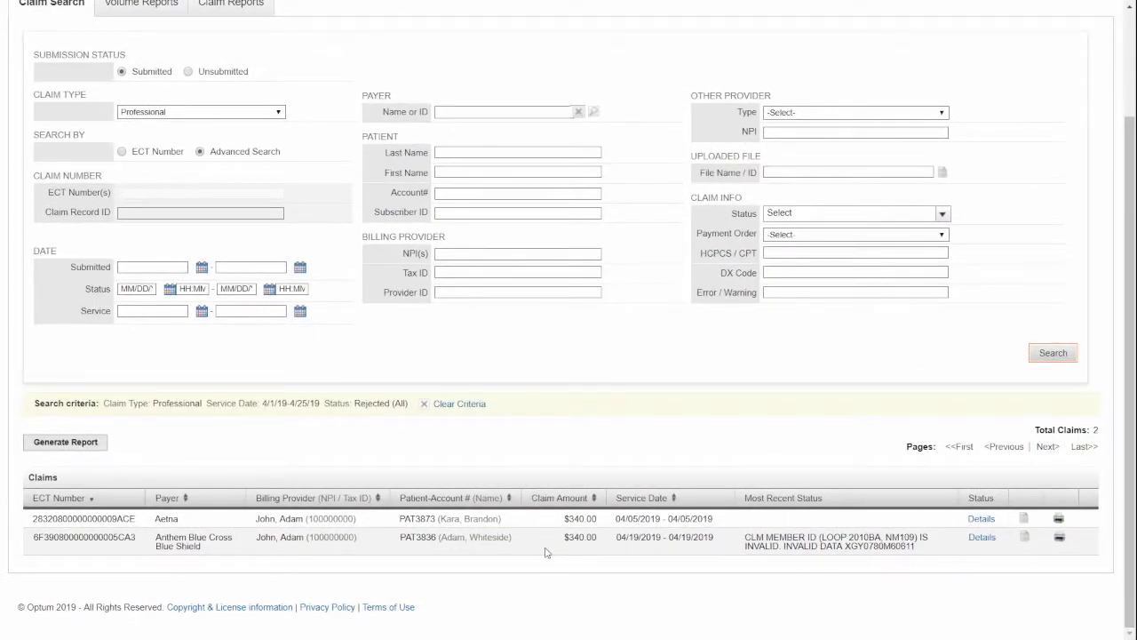
Step: Expand the status history of the rejected claims and select the first claim's ECT number
click(981, 519)
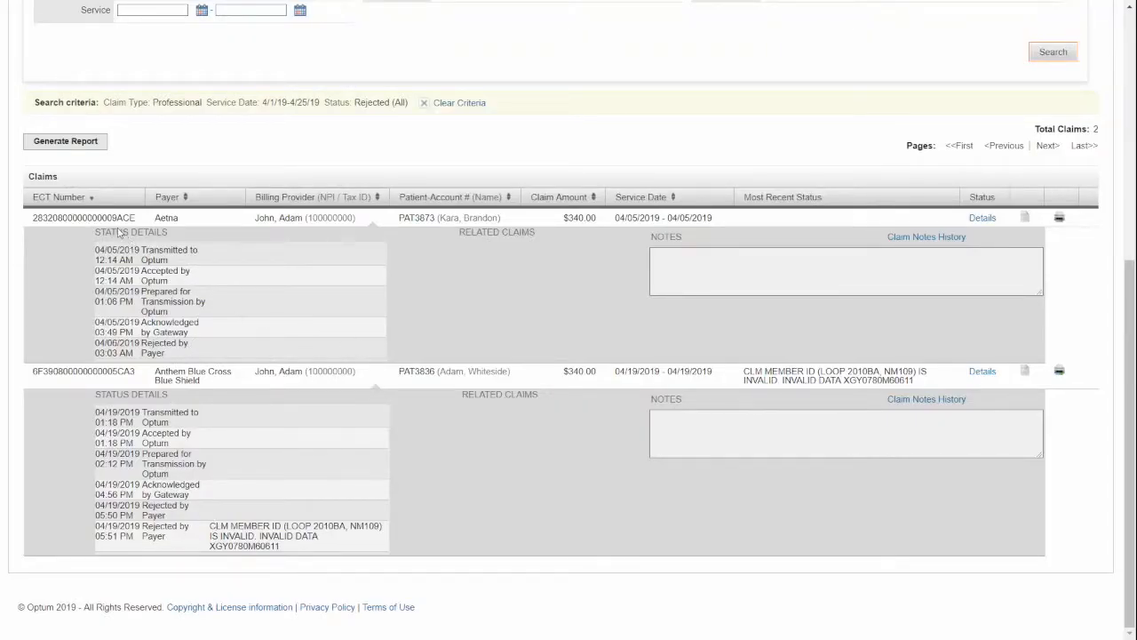
double_click(89, 218)
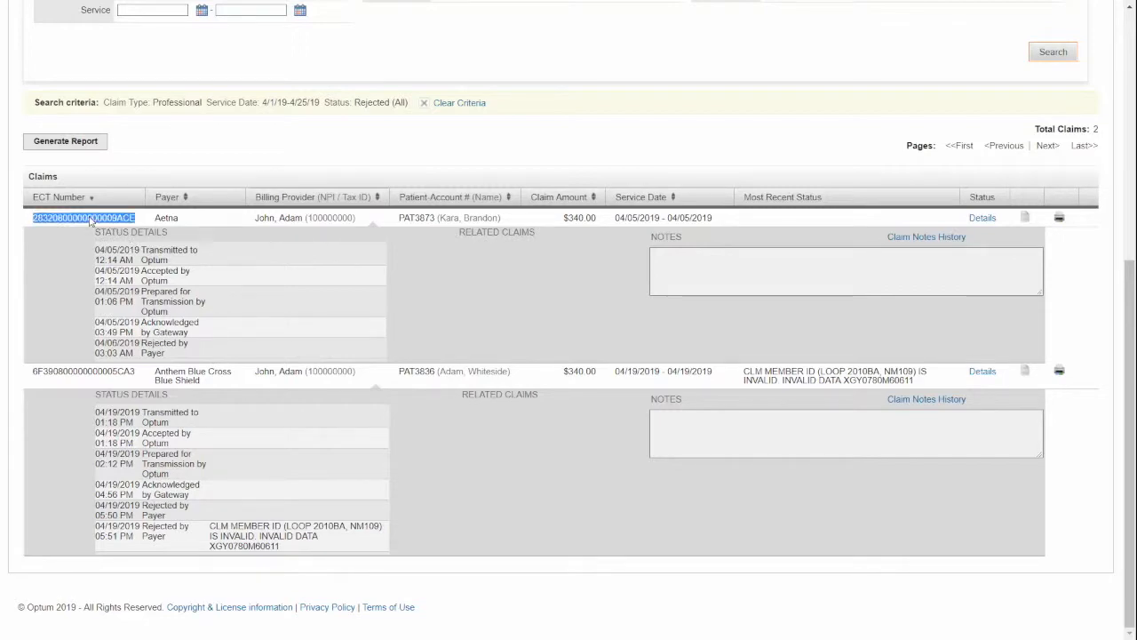
click(274, 401)
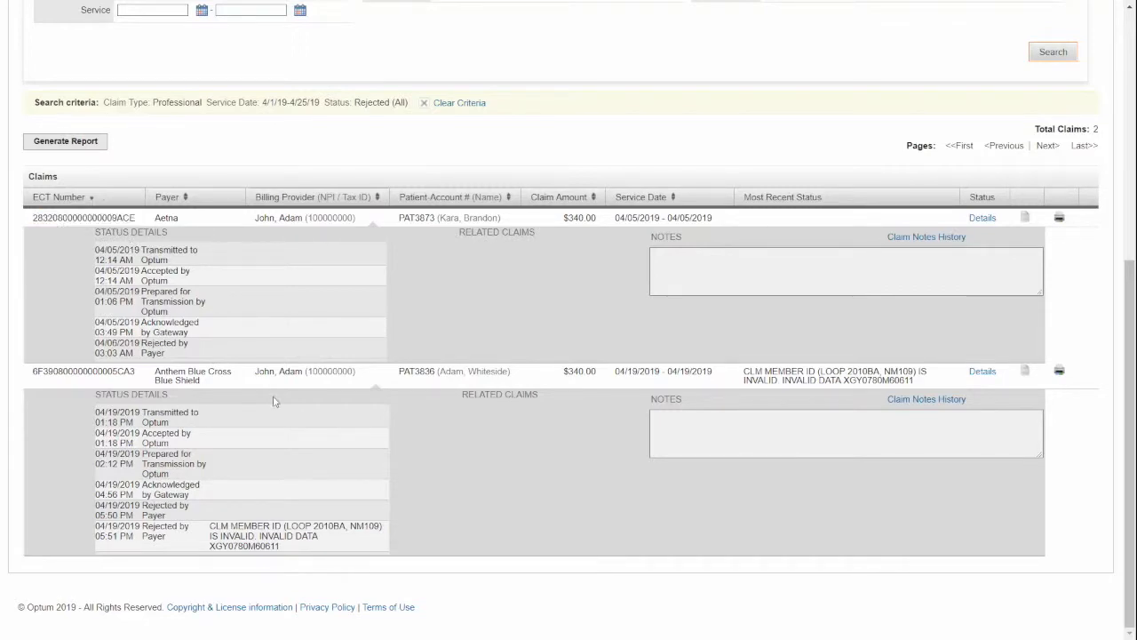
scroll(274, 402, up, 10)
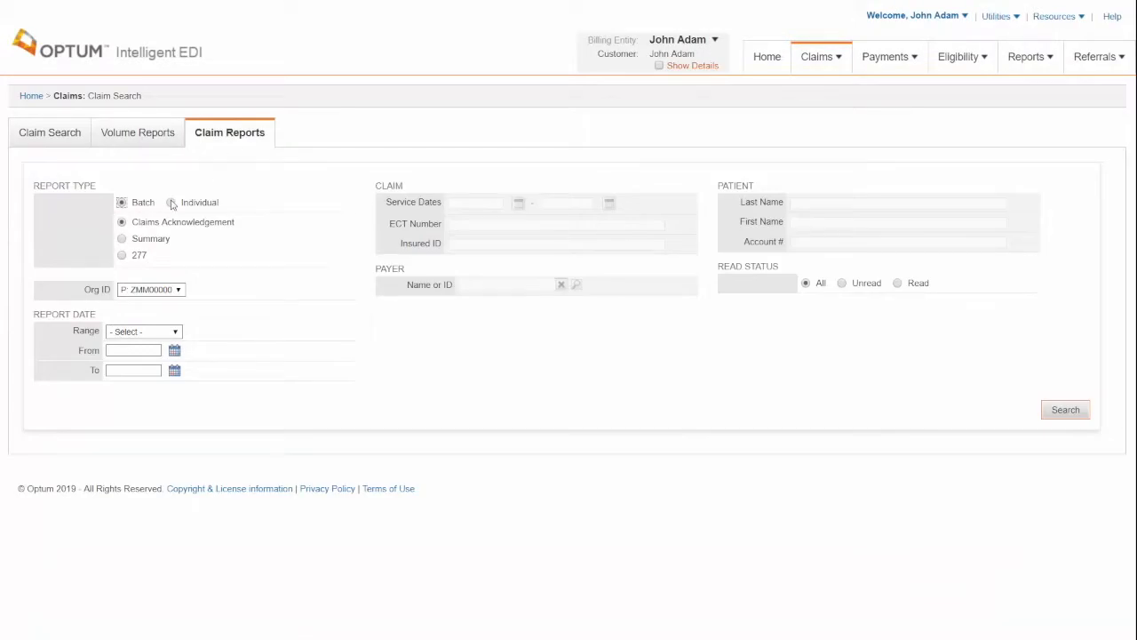
click(171, 203)
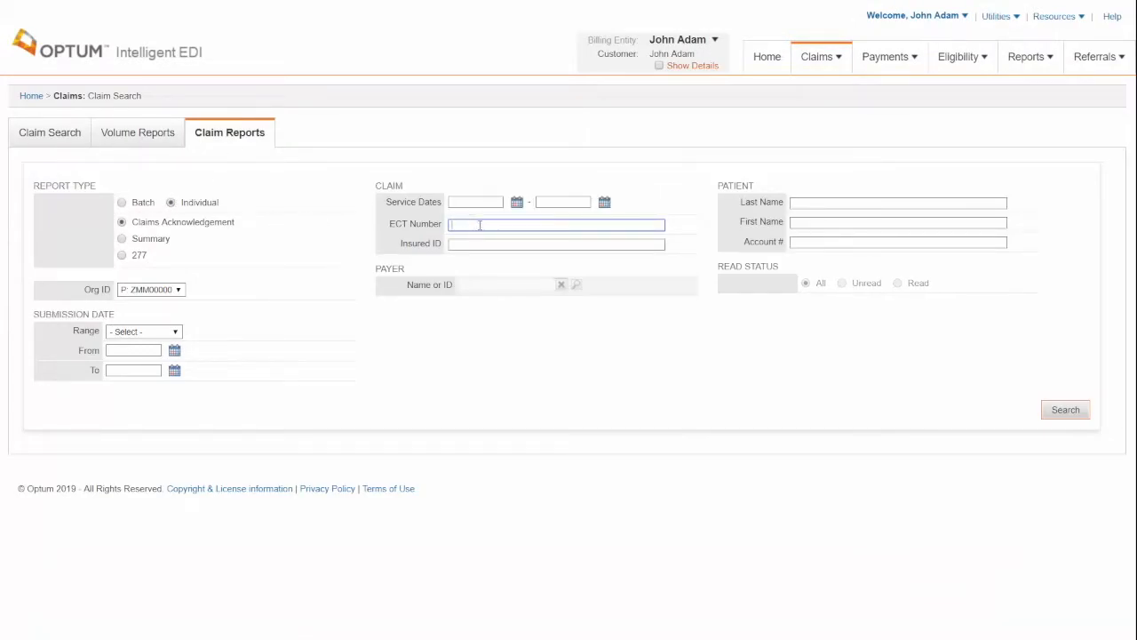
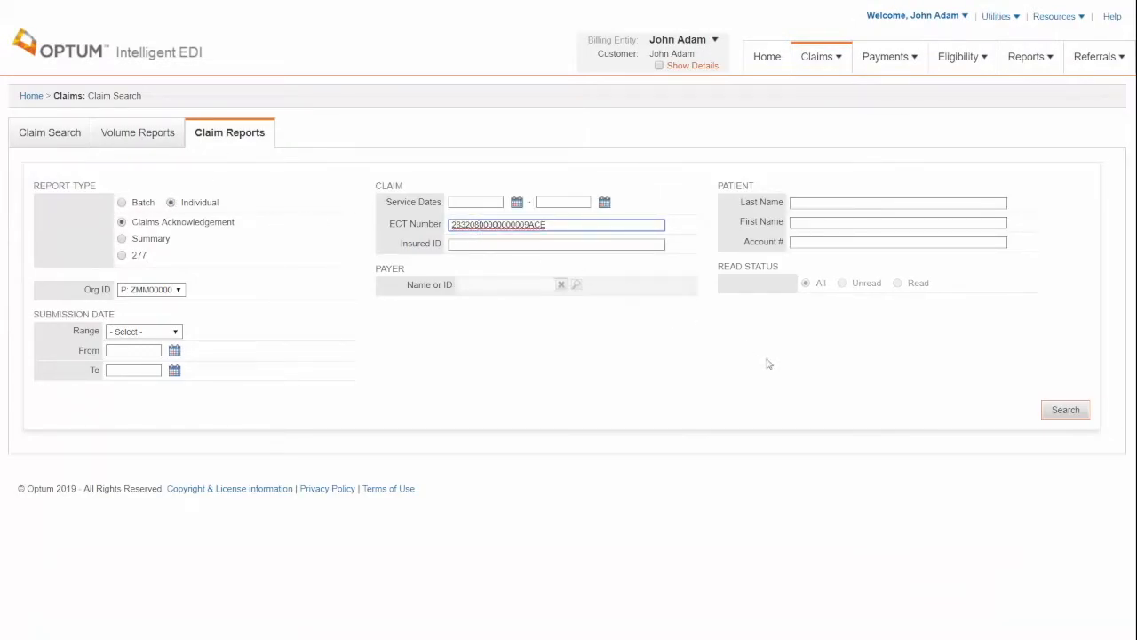
click(1058, 412)
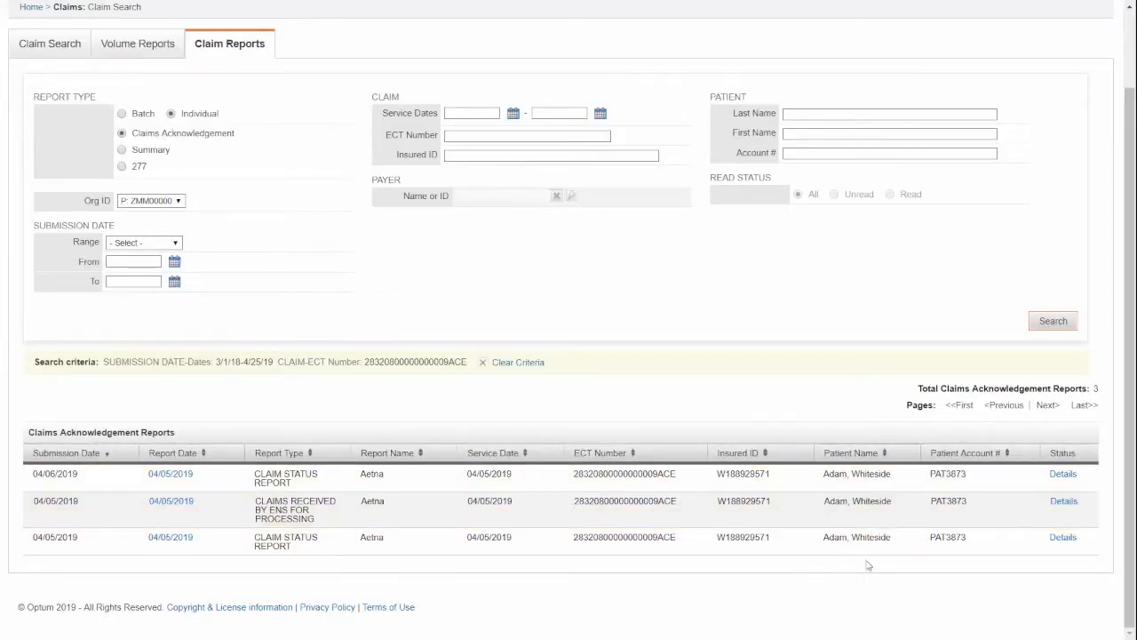
click(1064, 473)
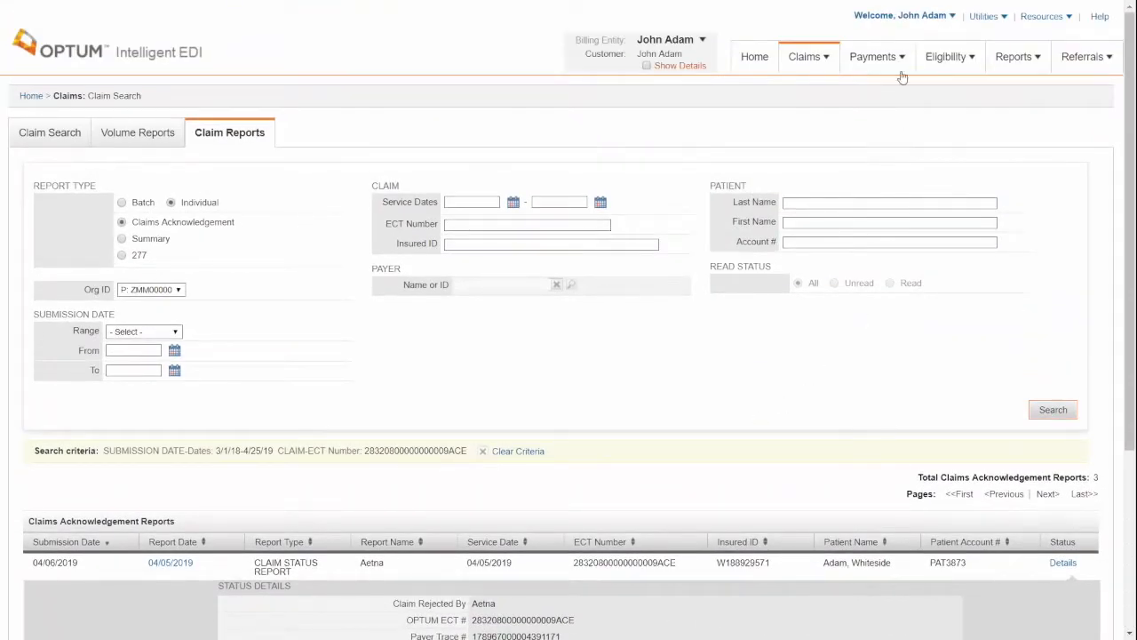
mouse_move(877, 56)
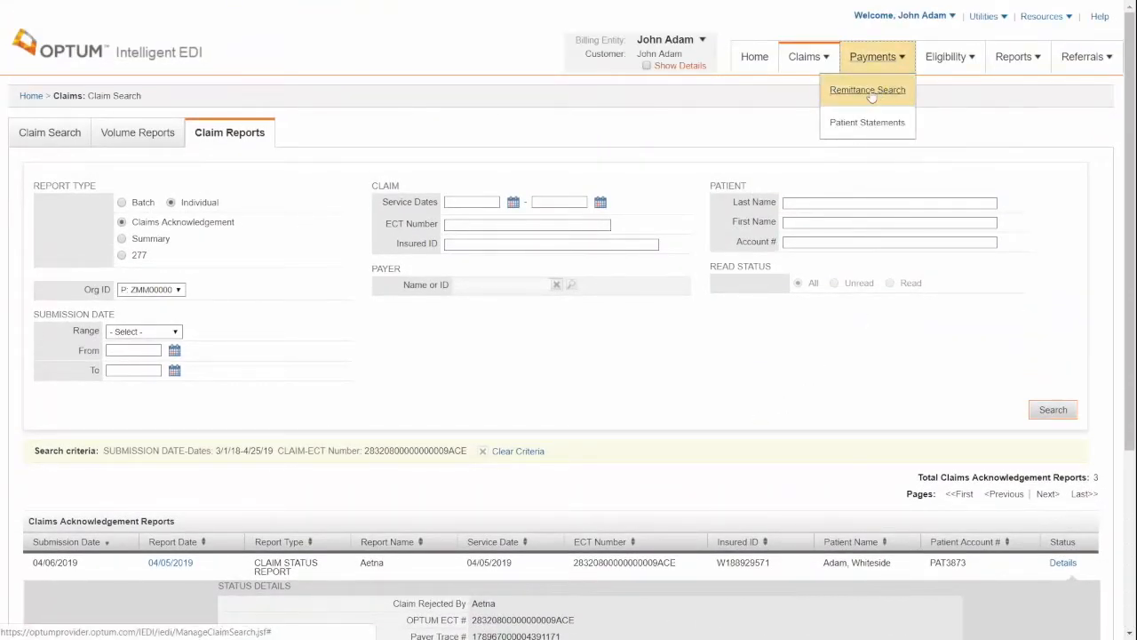
Step: Go to Remittance Search and keep Remittance Check # as the search type
click(867, 89)
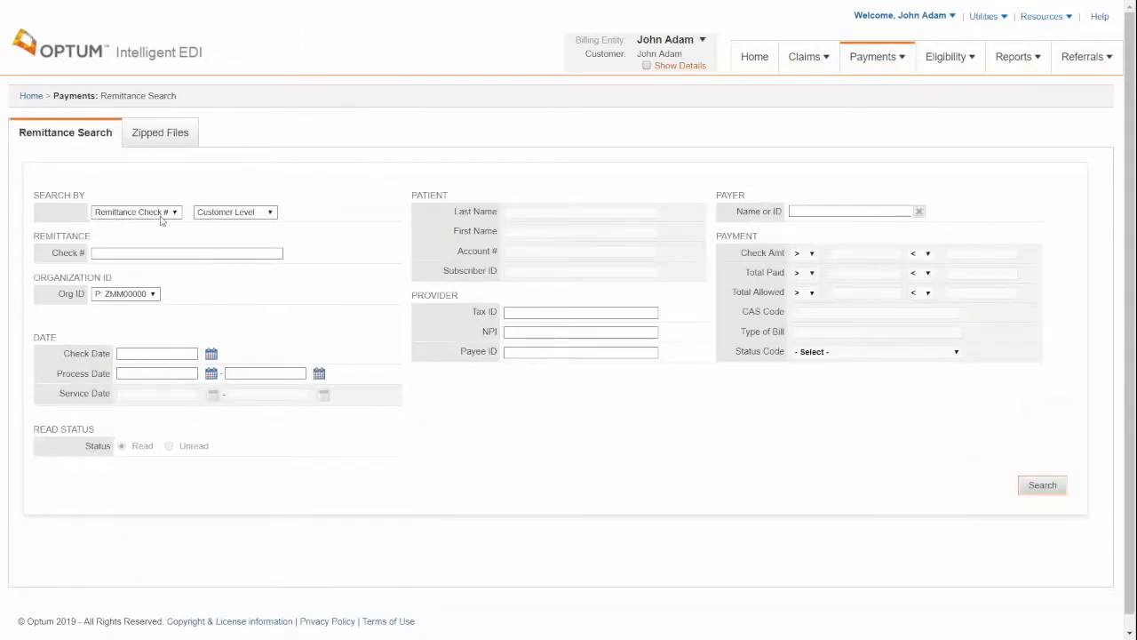
click(162, 215)
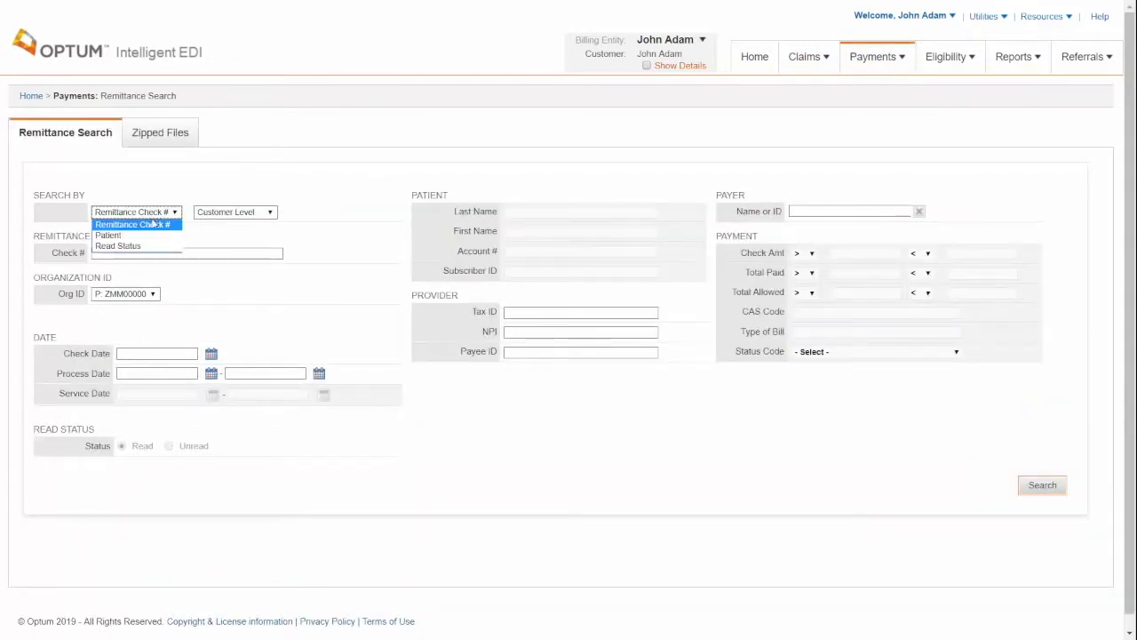
click(160, 224)
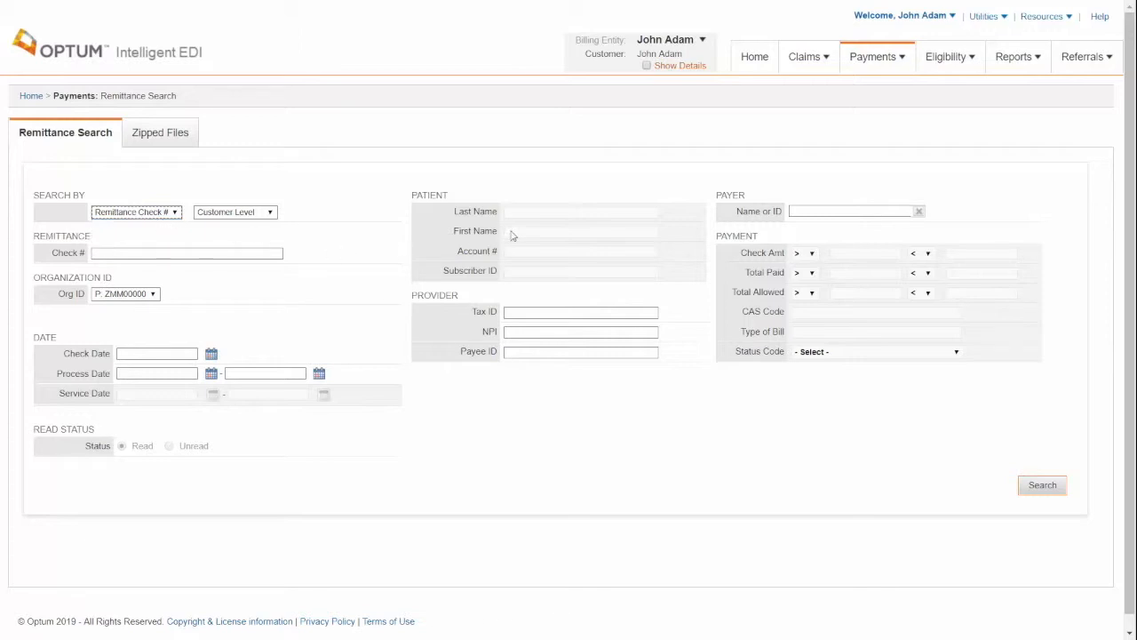
click(197, 253)
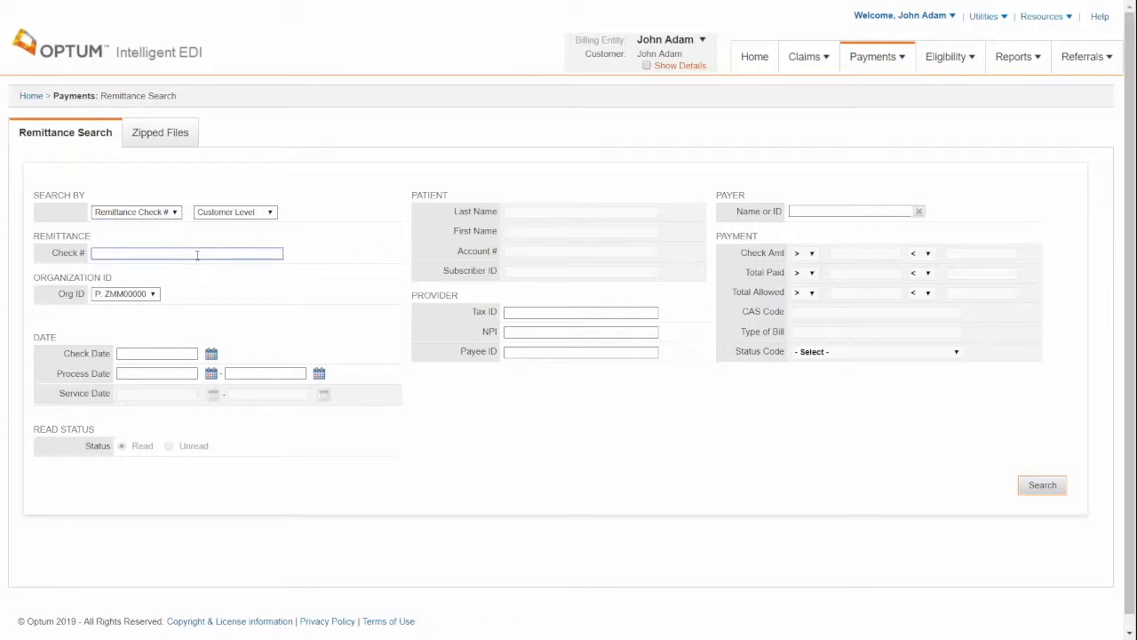
Step: Set the process date range 04/19/19–04/25/19 and run the search, finding three checks
click(155, 352)
click(147, 373)
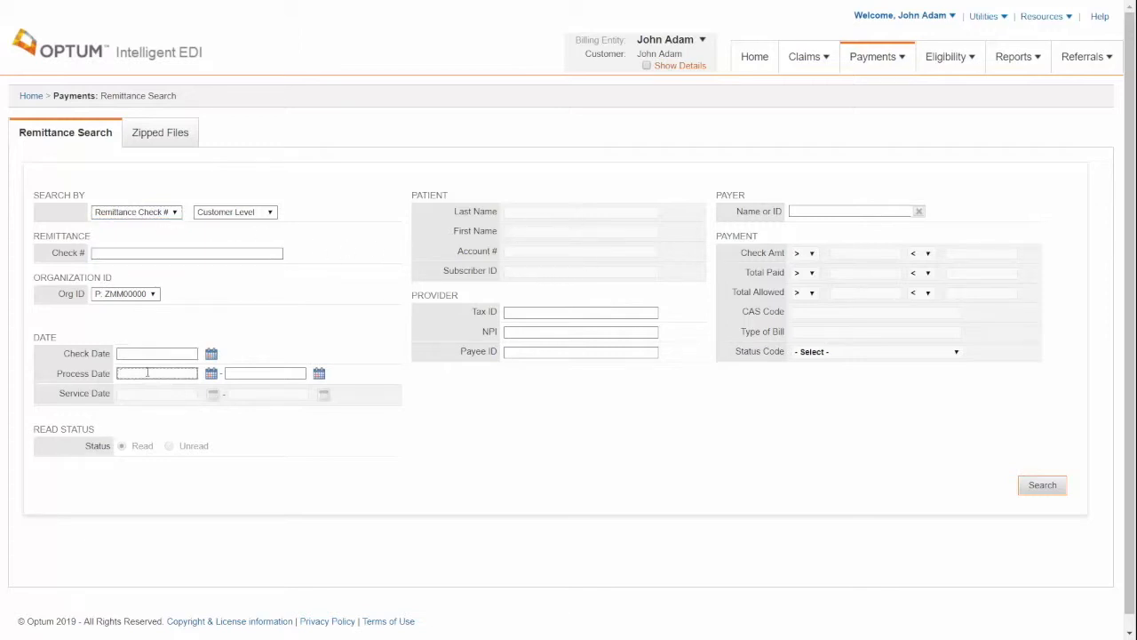
click(217, 415)
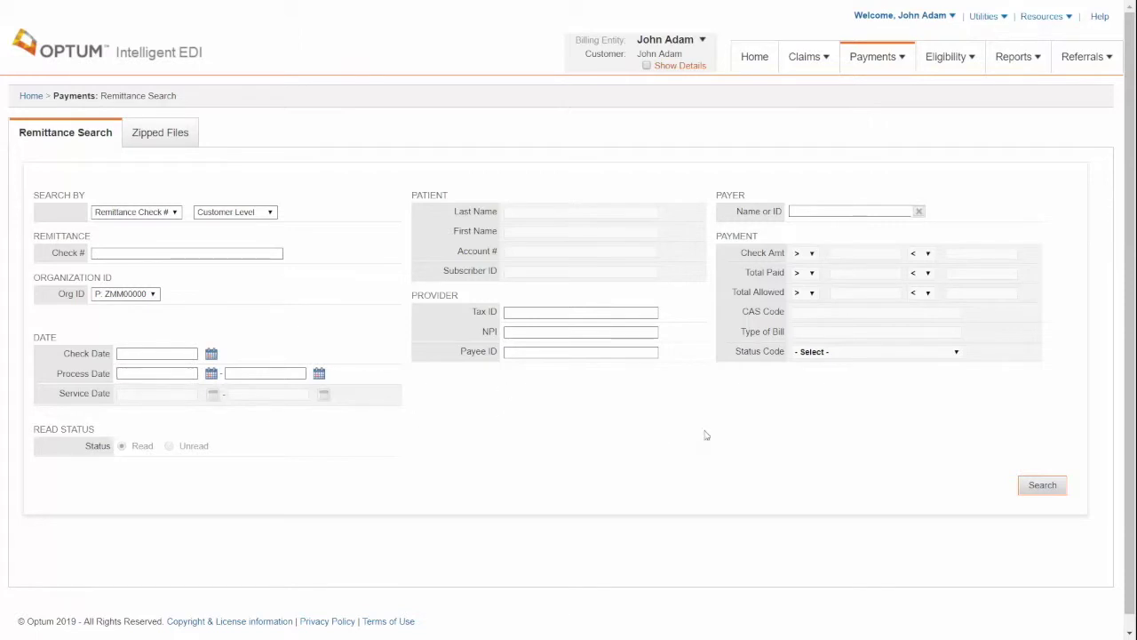
click(1042, 485)
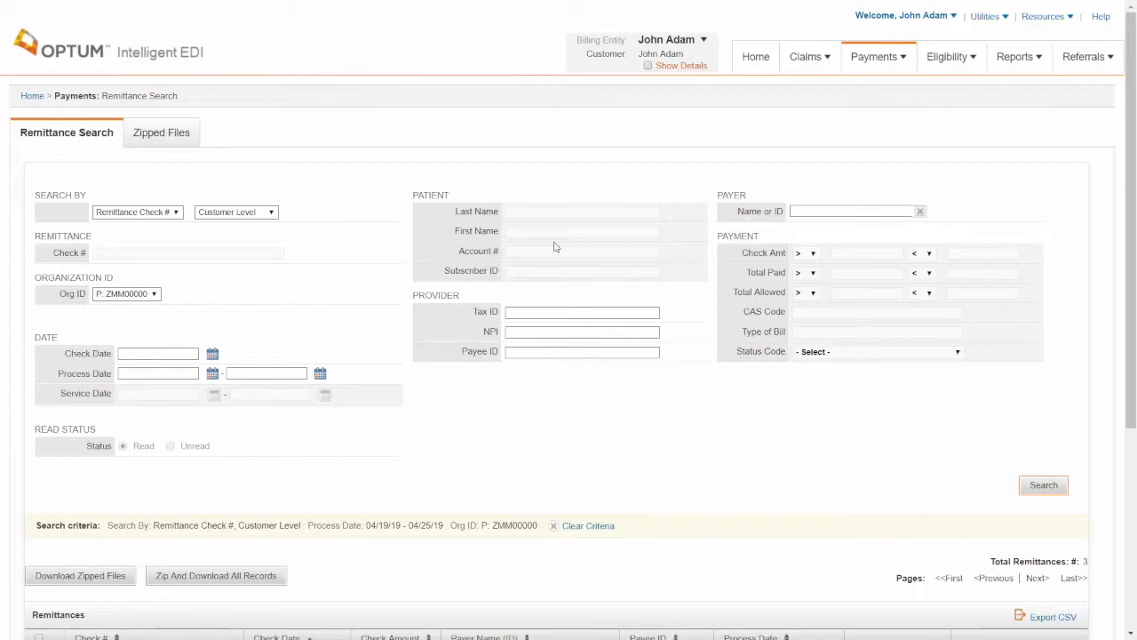
scroll(554, 246, down, 5)
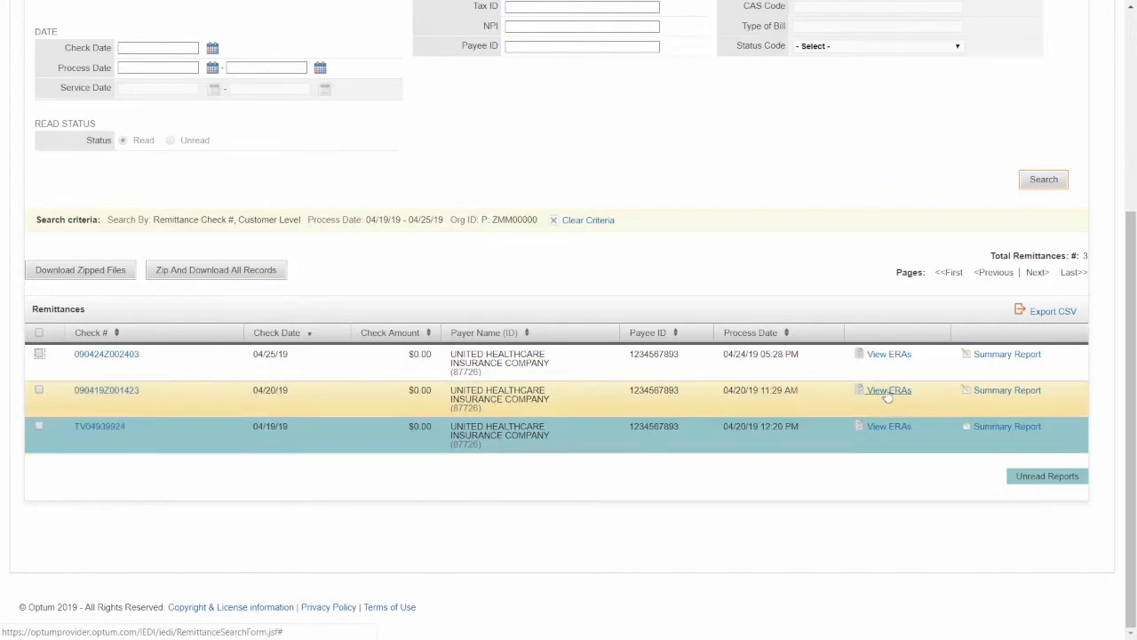
Step: View the ERAs for the remittance check dated 04/20/19
click(886, 392)
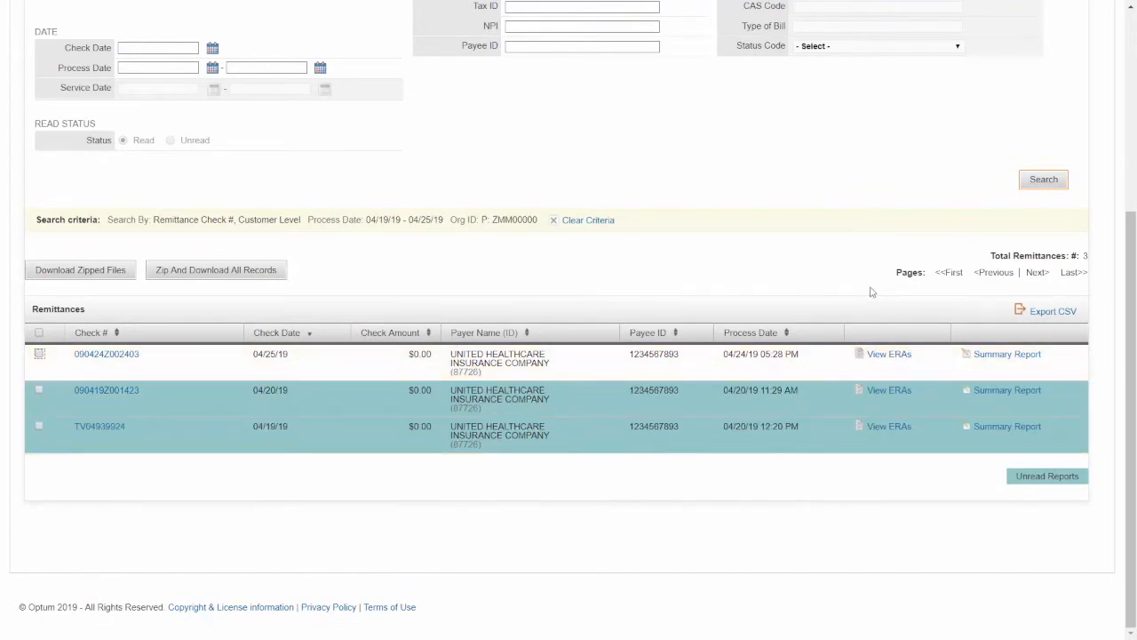